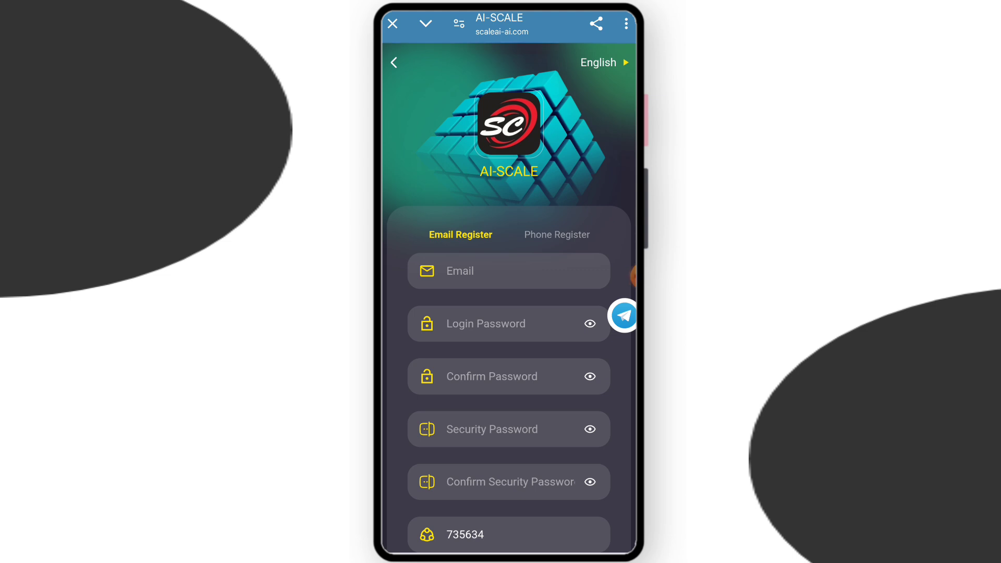
scroll(508, 312, down, 3)
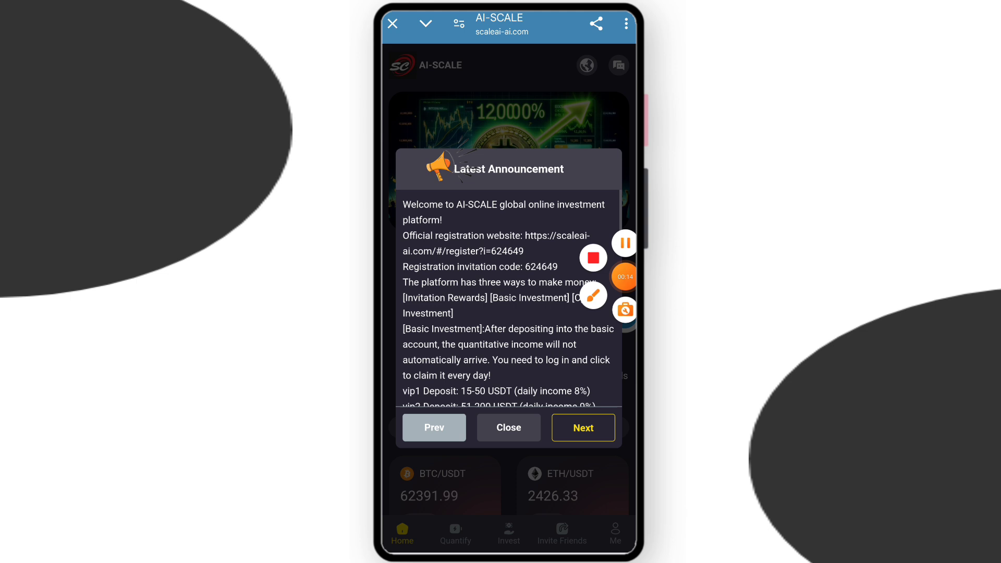
scroll(508, 297, down, 3)
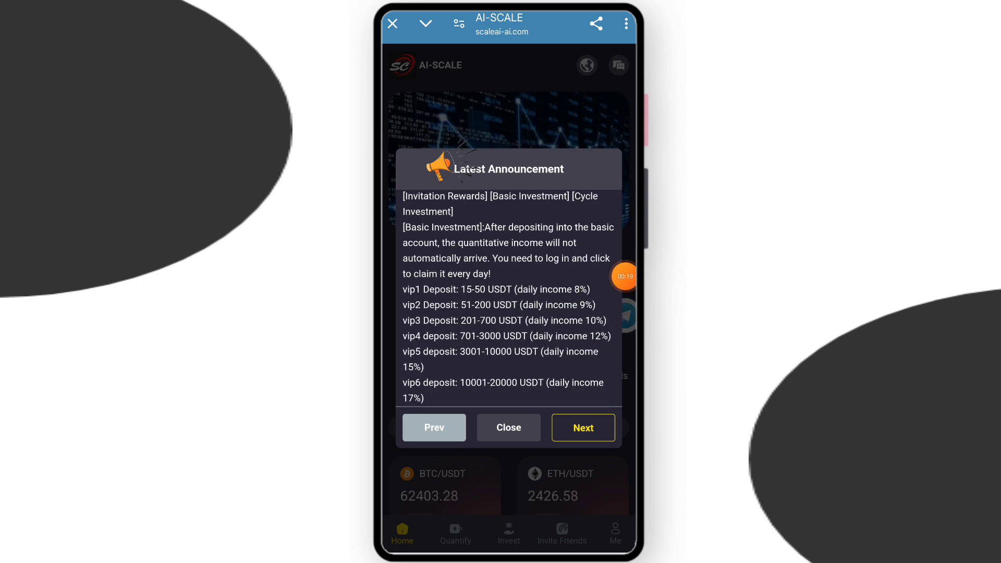
Close the latest announcement and go to the Quantify page with its VIP1–VIP10 levels.
click(509, 427)
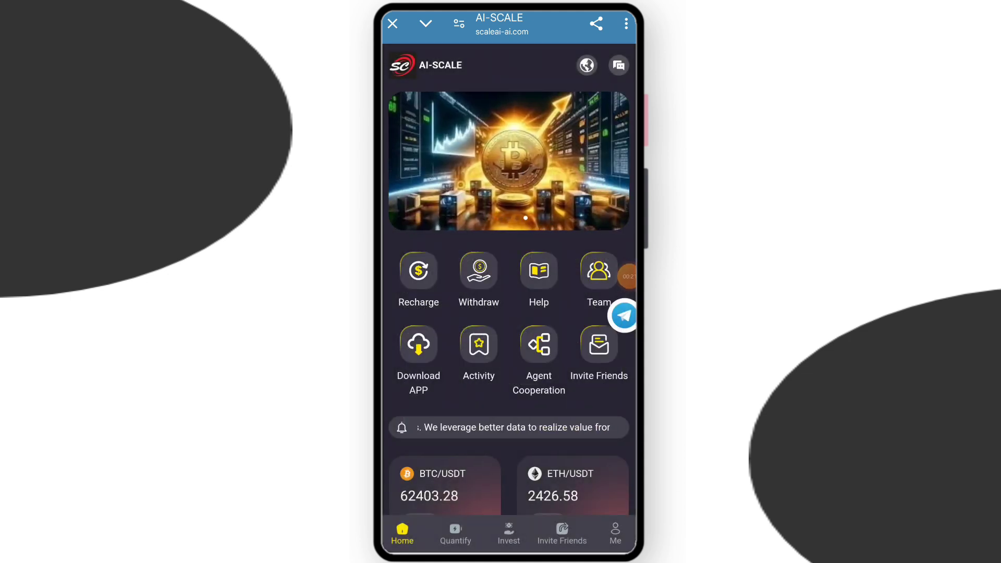
click(455, 534)
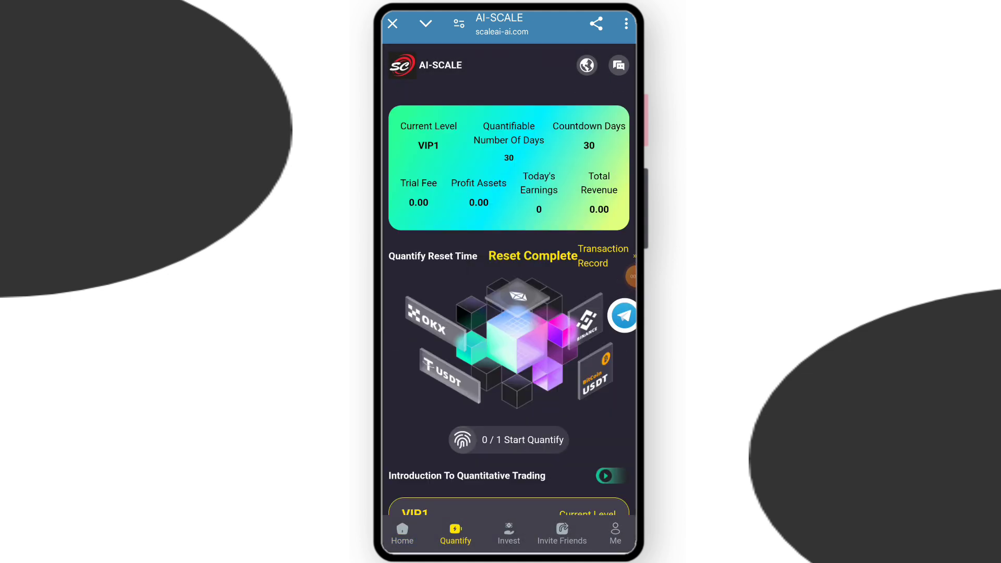
scroll(508, 282, down, 5)
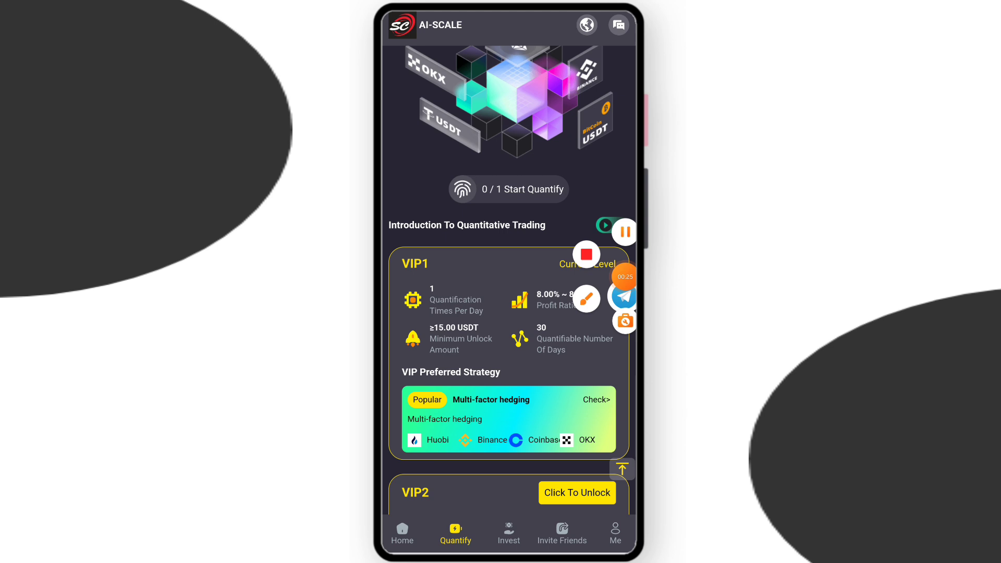
scroll(508, 281, down, 3)
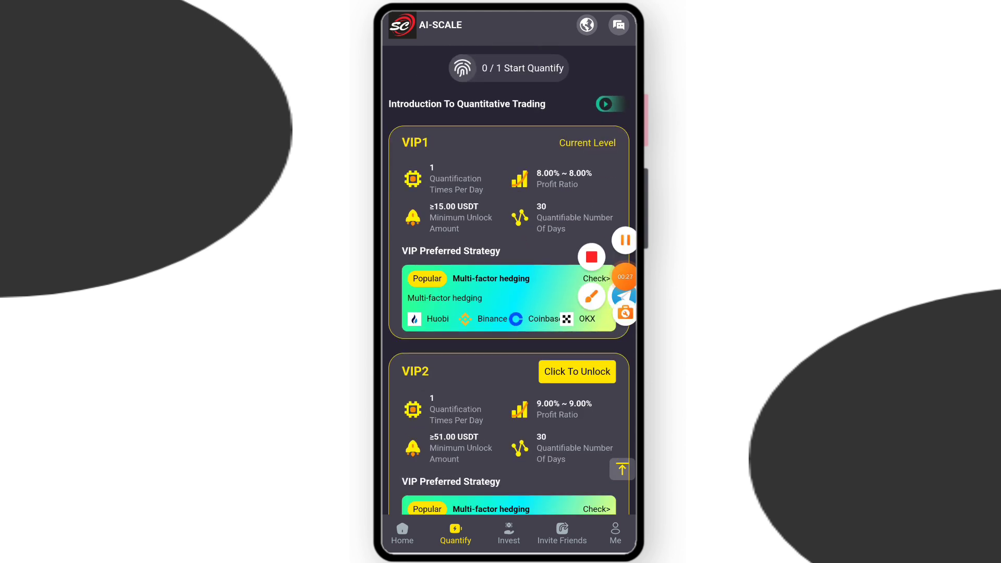
scroll(509, 282, down, 3)
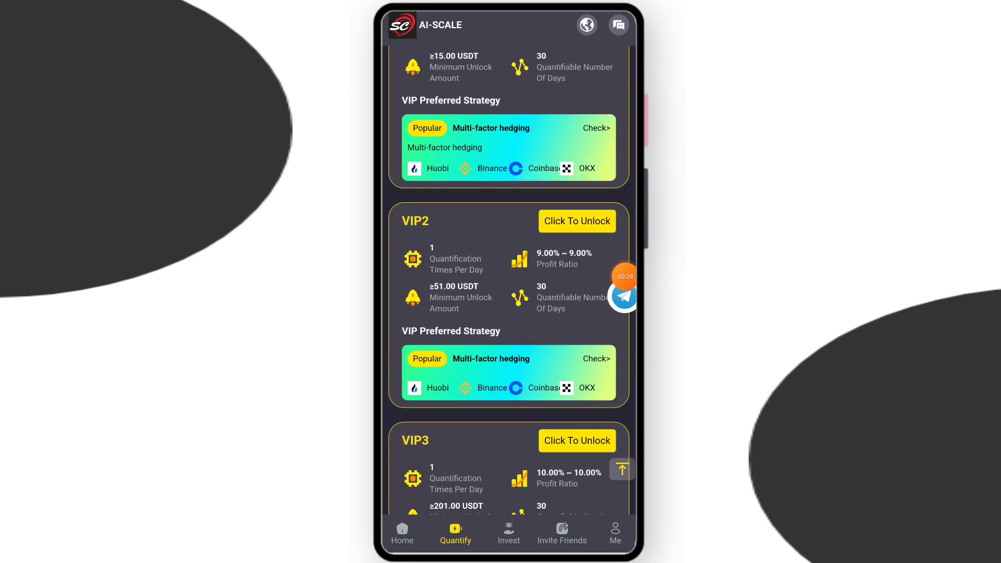
scroll(508, 282, down, 3)
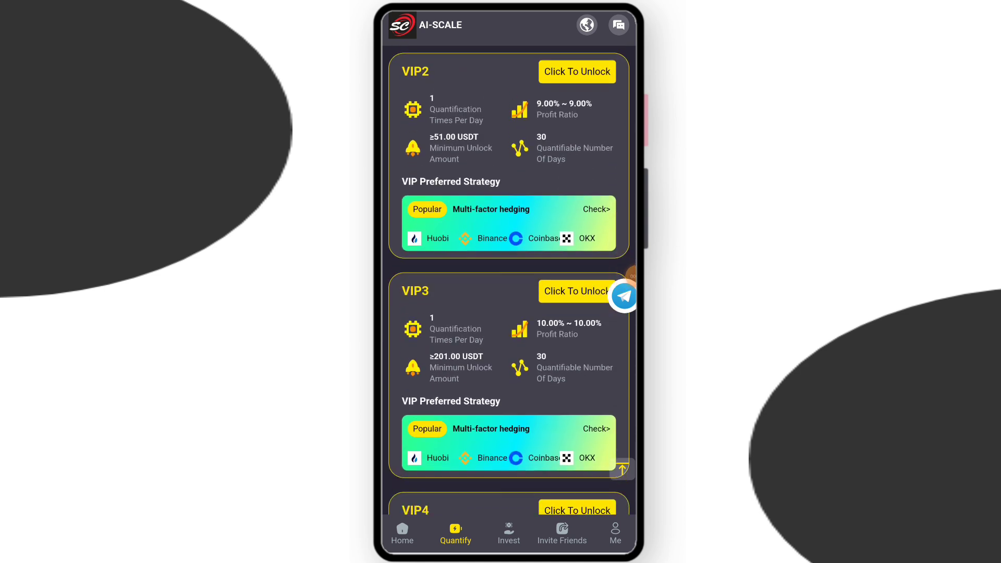
scroll(509, 281, down, 3)
scroll(509, 282, down, 4)
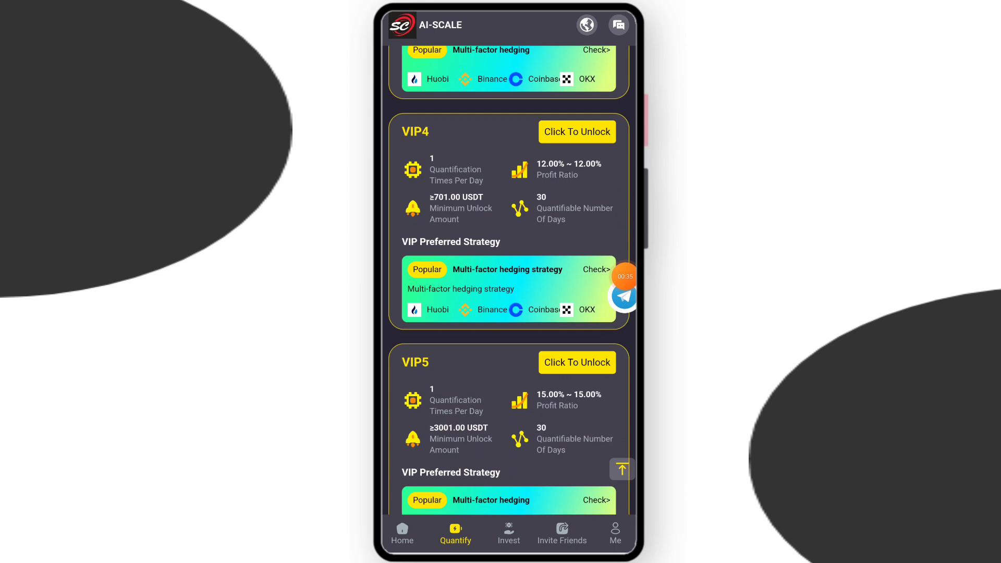
scroll(508, 282, down, 5)
scroll(508, 281, down, 5)
scroll(508, 282, down, 5)
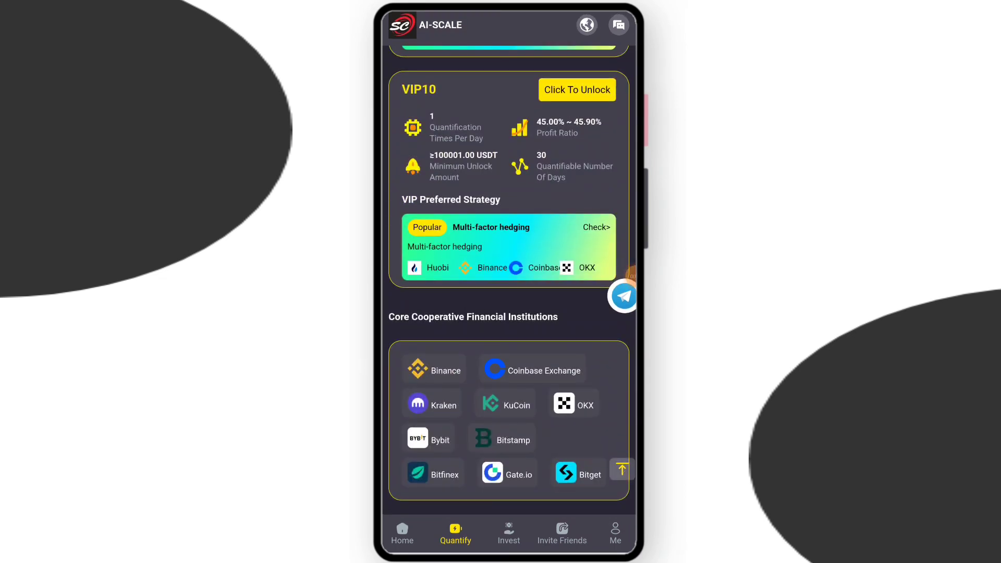
click(508, 533)
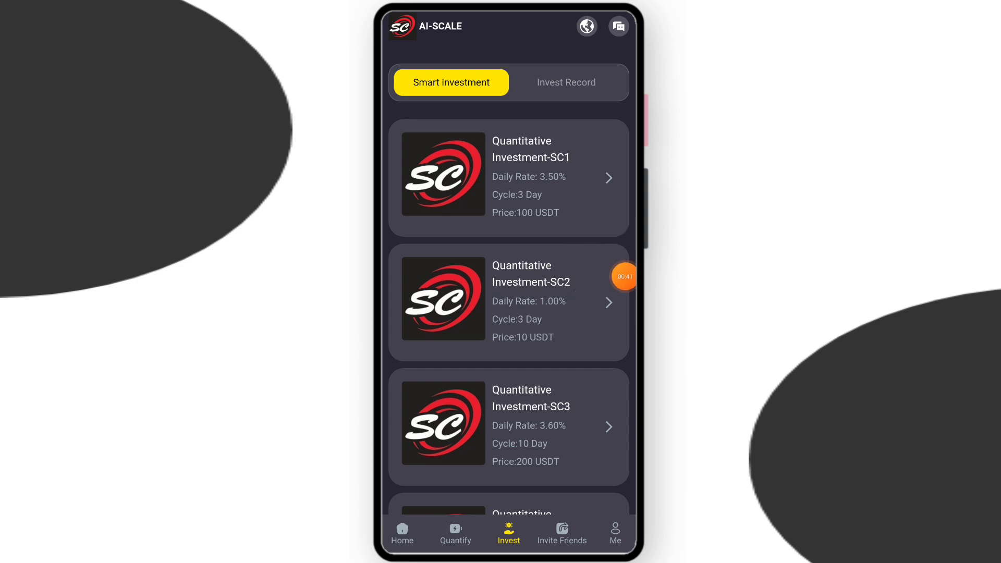
click(508, 177)
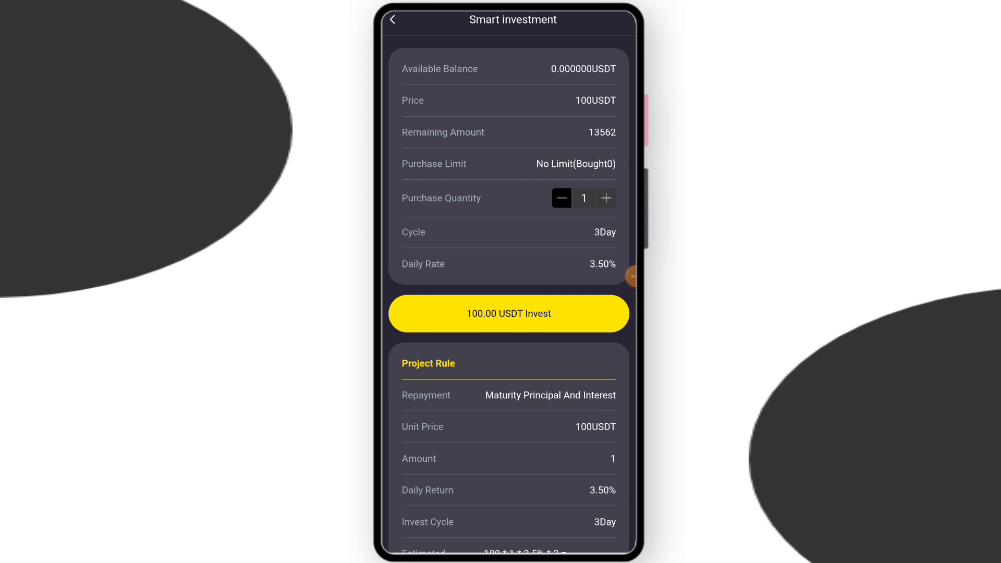
scroll(509, 294, down, 1)
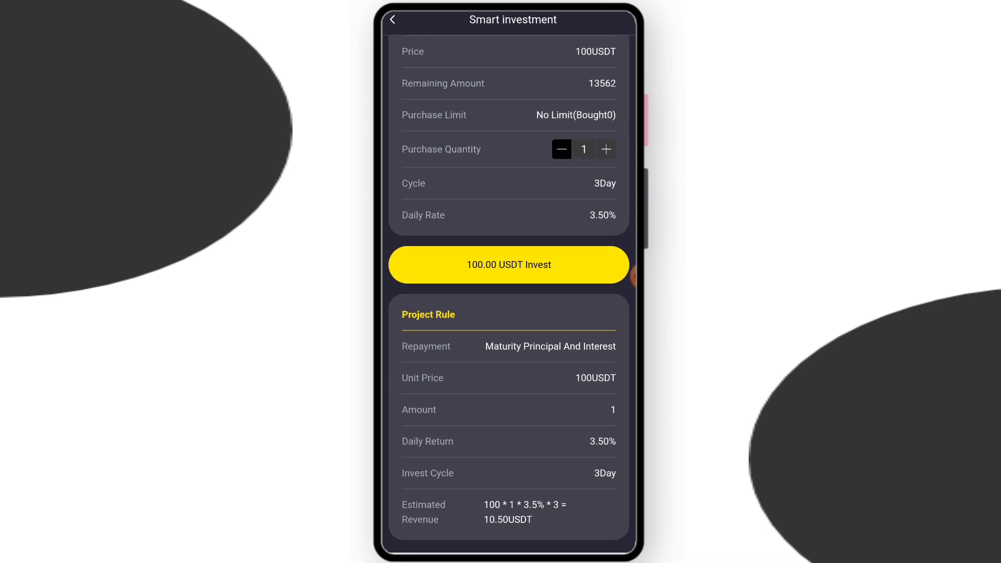
click(393, 19)
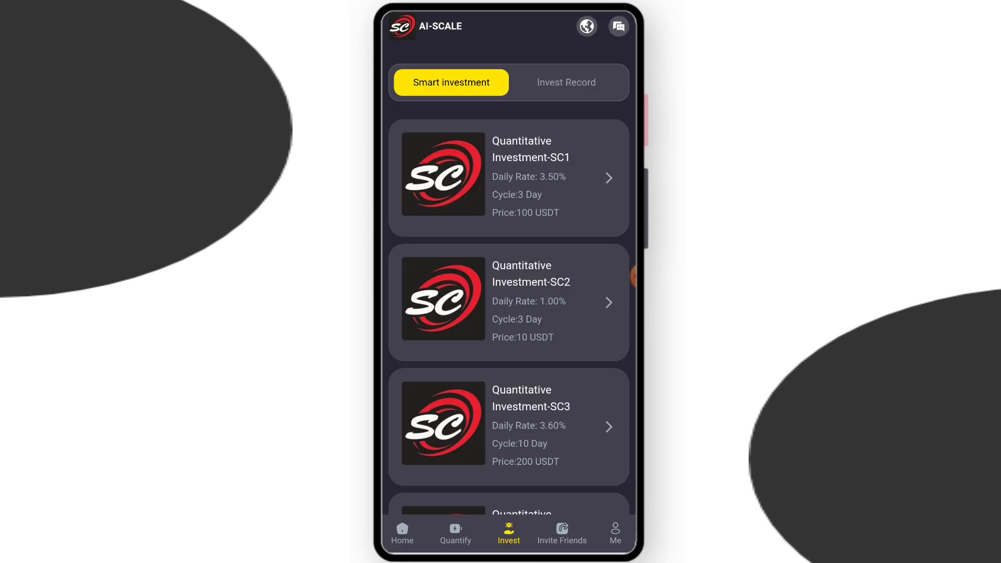
Copy the TRC20-USDT recharge address from the account's Recharge page.
click(562, 534)
click(615, 534)
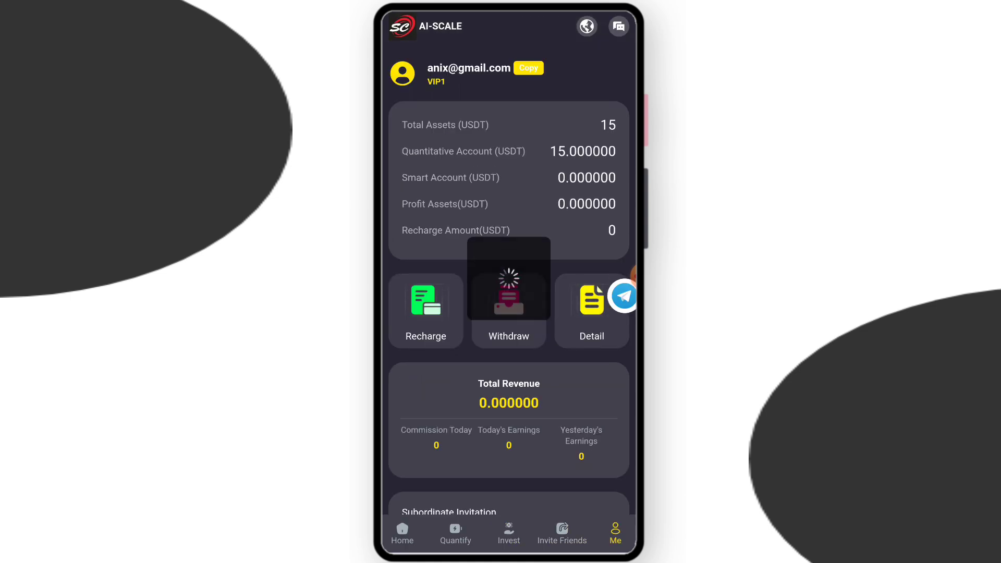
click(425, 309)
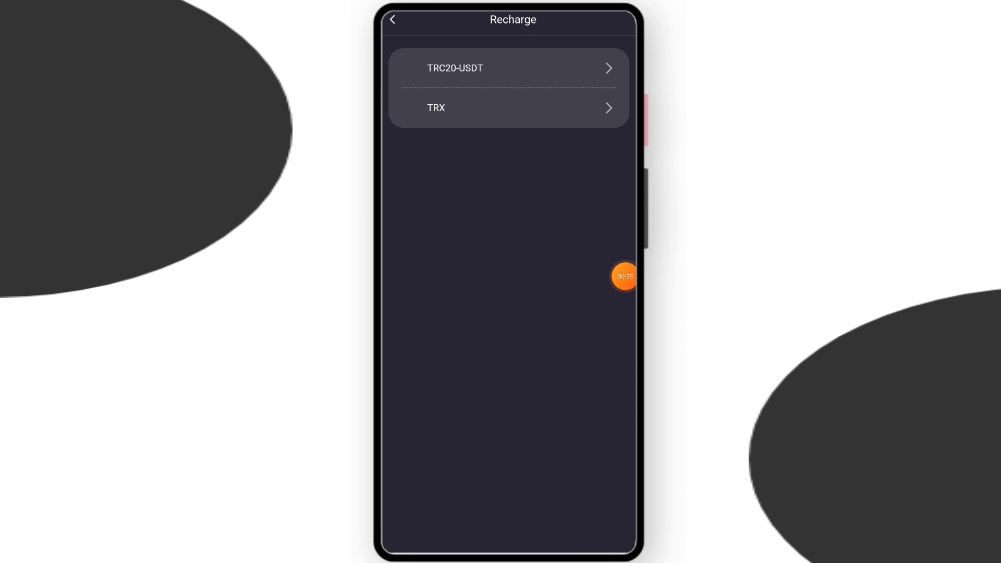
click(509, 68)
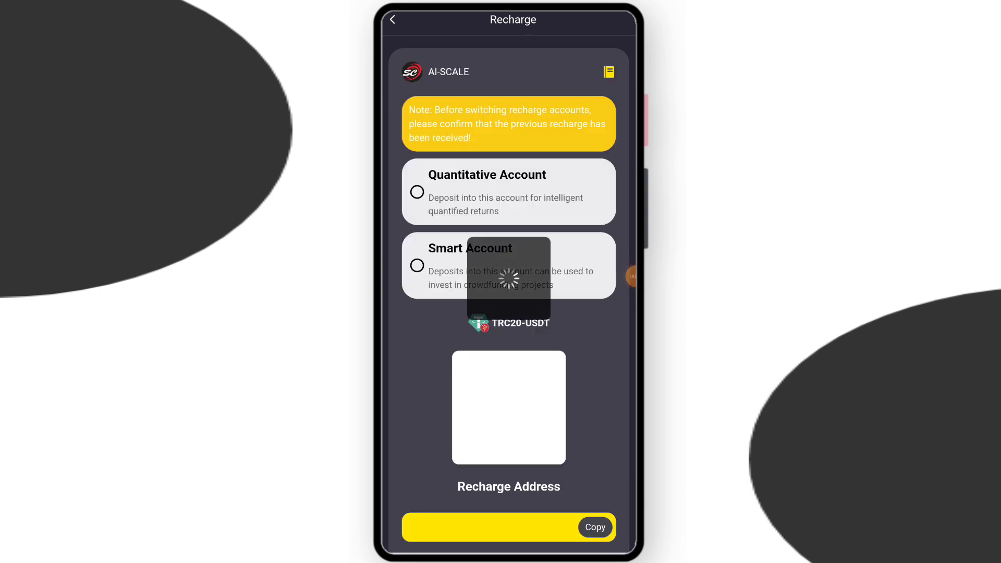
scroll(508, 313, down, 3)
click(594, 314)
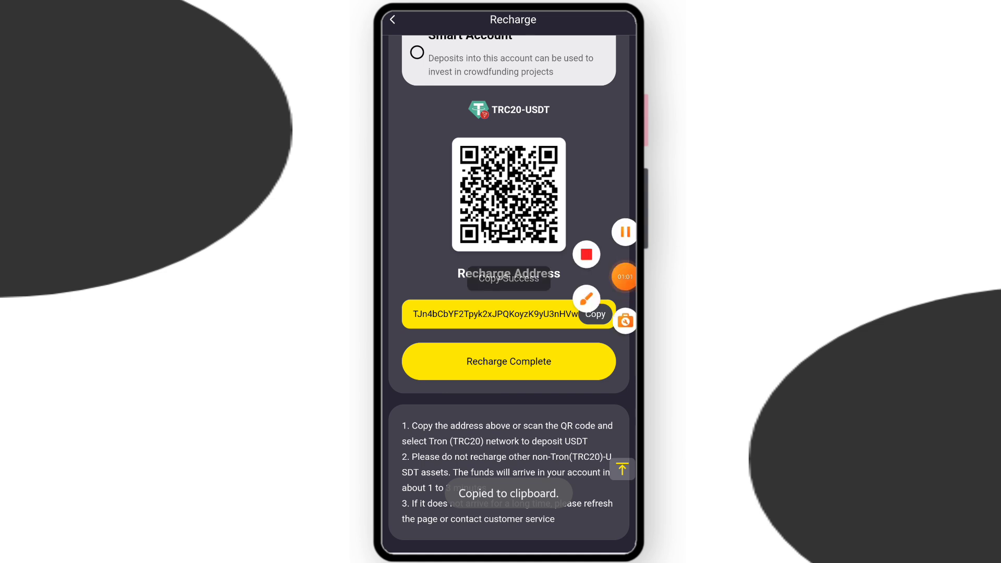
Paste the copied address as the wallet transfer's receiving account and move to the amount.
click(492, 329)
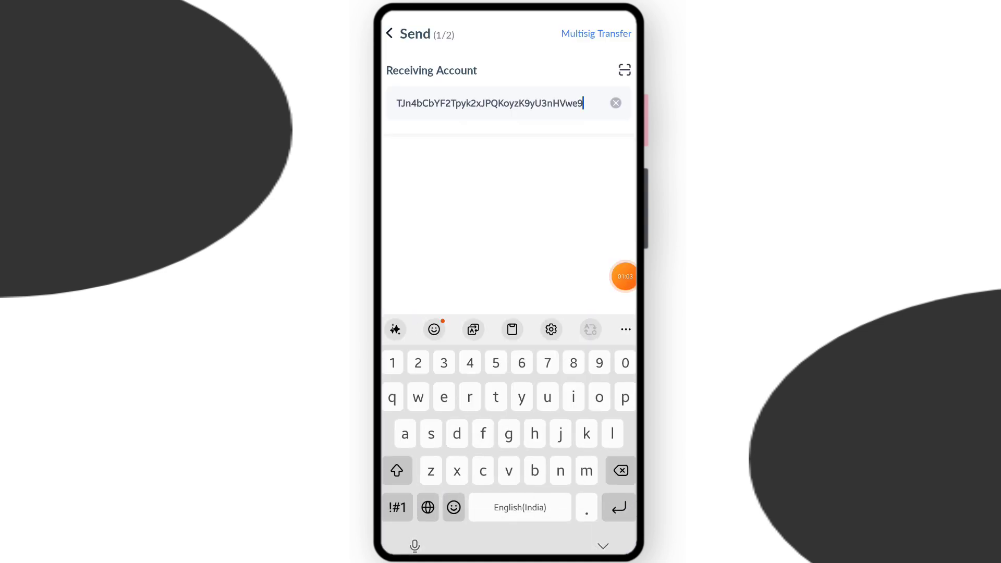
click(508, 507)
click(451, 195)
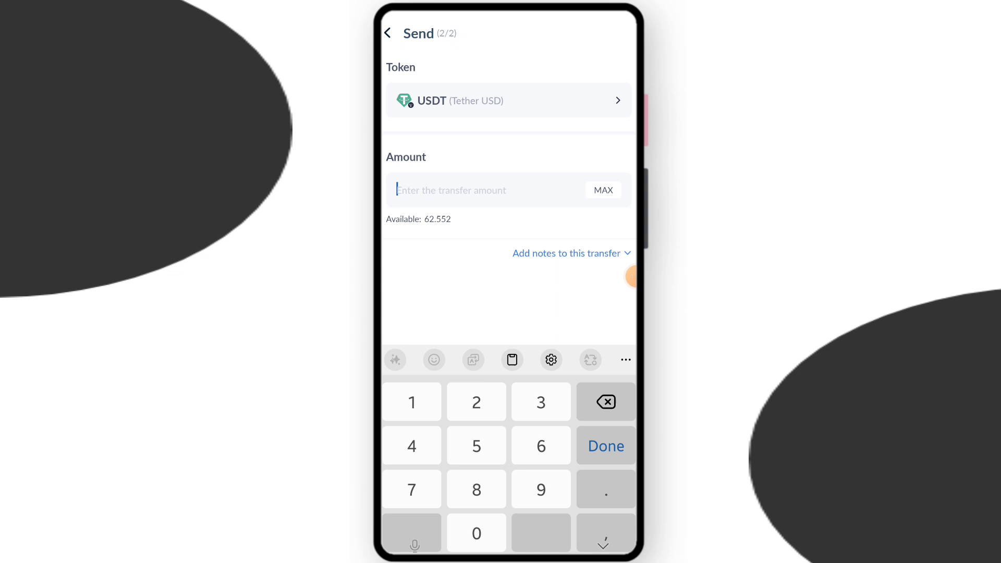
text(55,888)
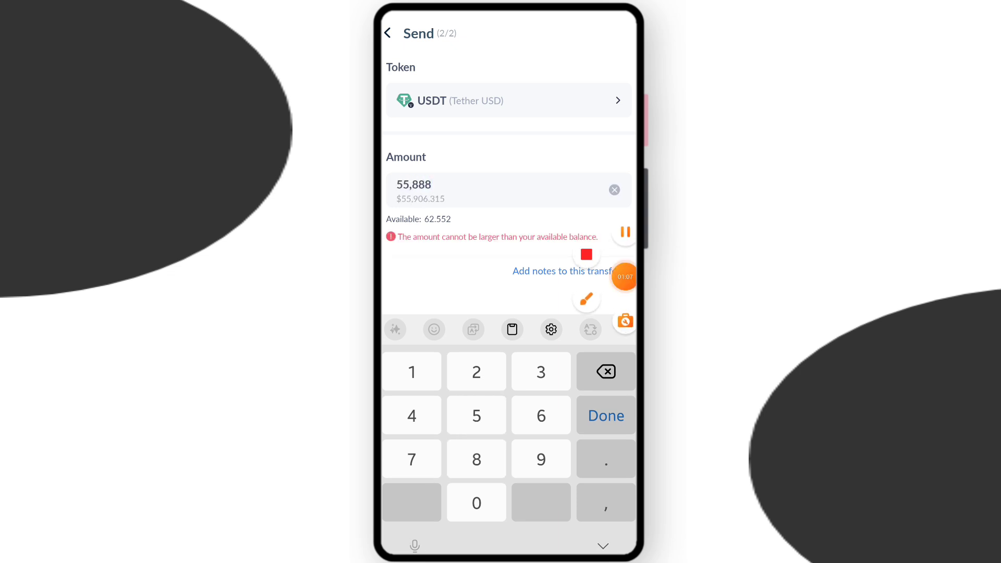
Switch back to the AI-SCALE recharge page in Chrome through Recents.
drag(509, 551, 509, 352)
drag(438, 235, 594, 235)
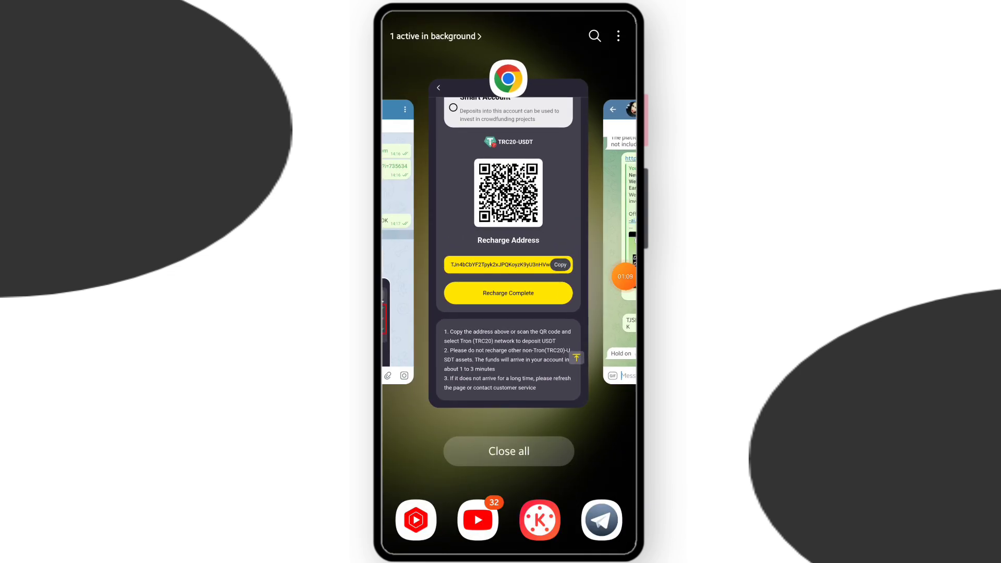
click(508, 235)
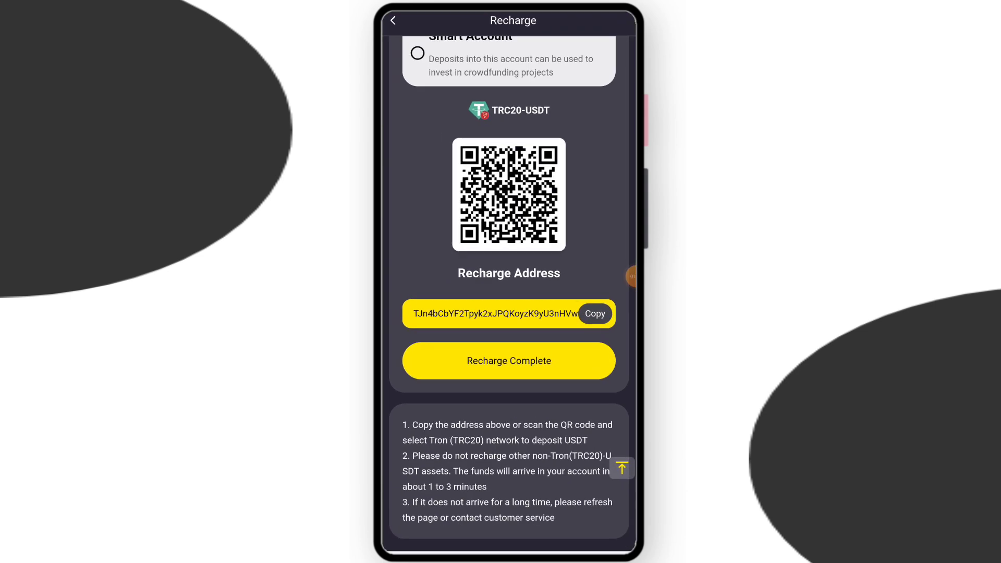
Start today's quantification task from the Quantify page, earning 1.2 USDT.
drag(637, 278, 602, 278)
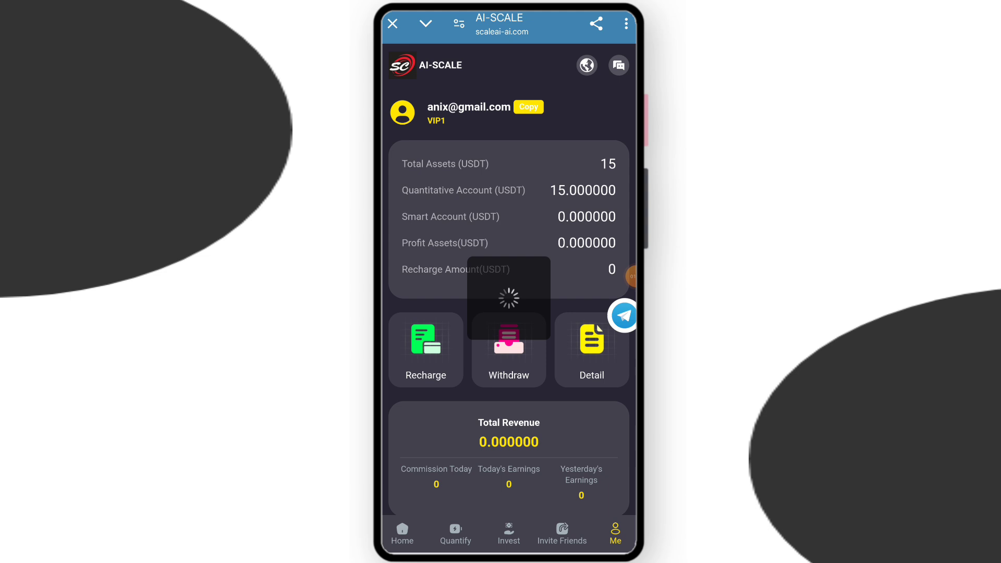
click(455, 535)
drag(508, 438, 509, 126)
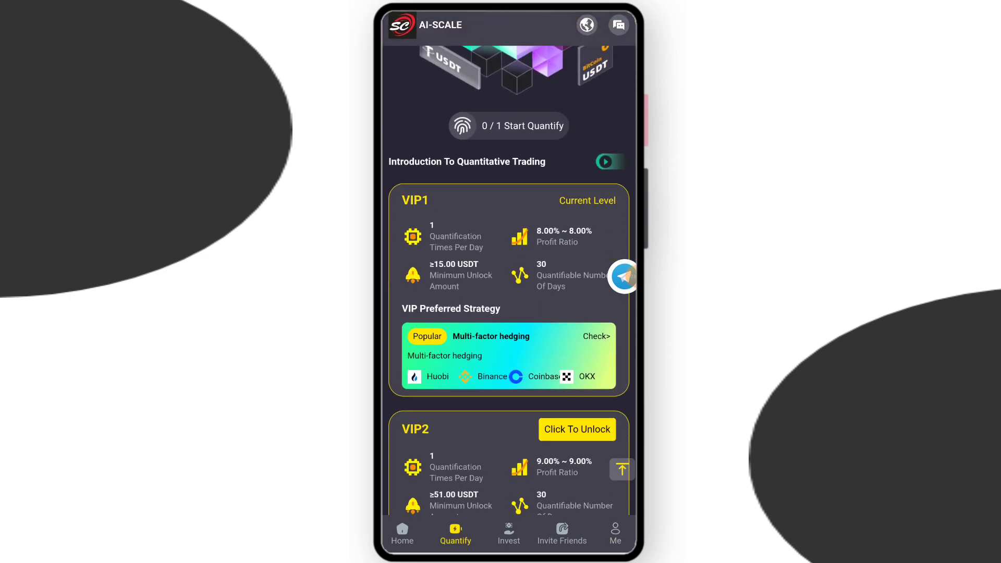
scroll(508, 281, up, 5)
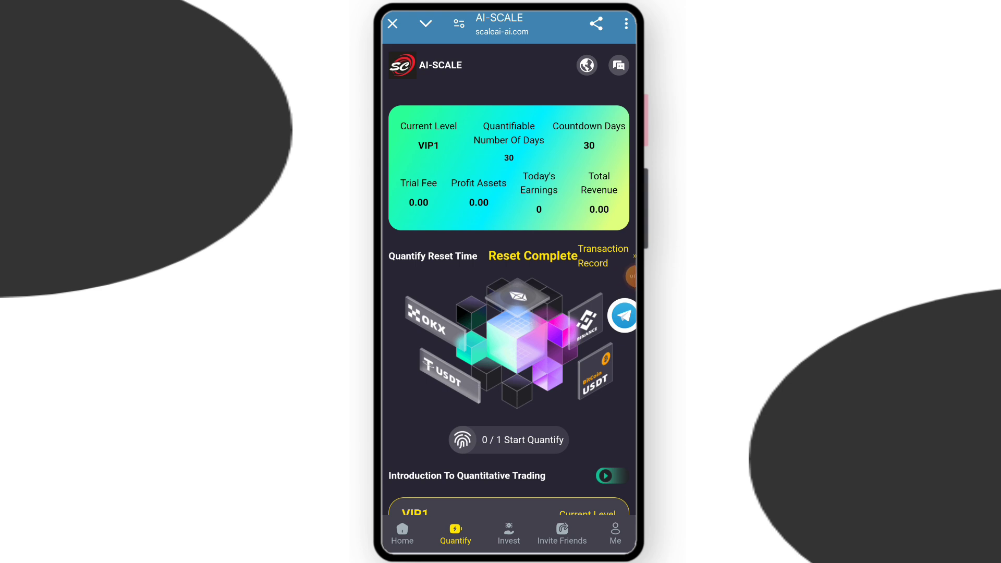
click(508, 440)
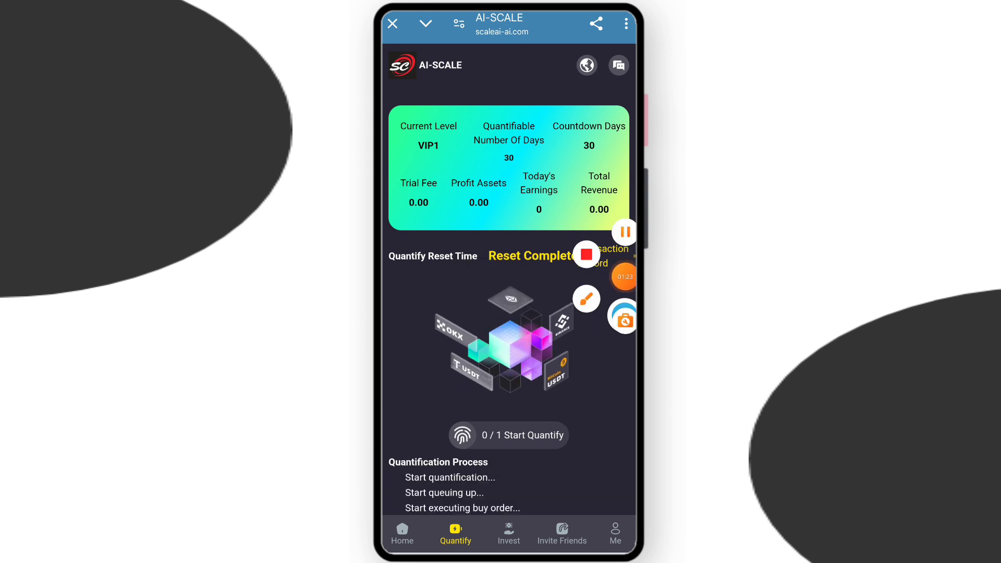
scroll(508, 313, down, 2)
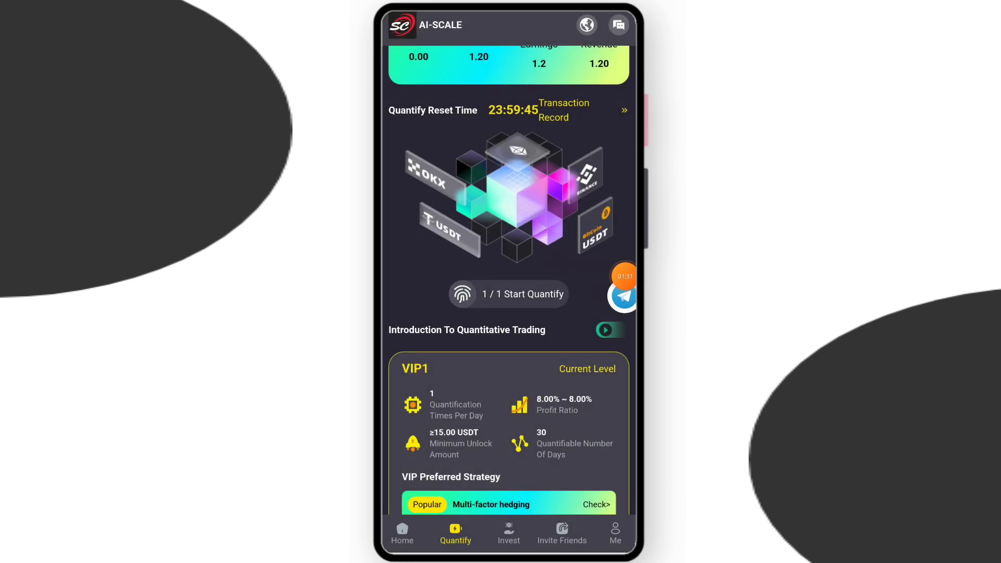
Show the Invite Friends rewards table with 6%, 3% and 1% recharge rebates.
click(562, 533)
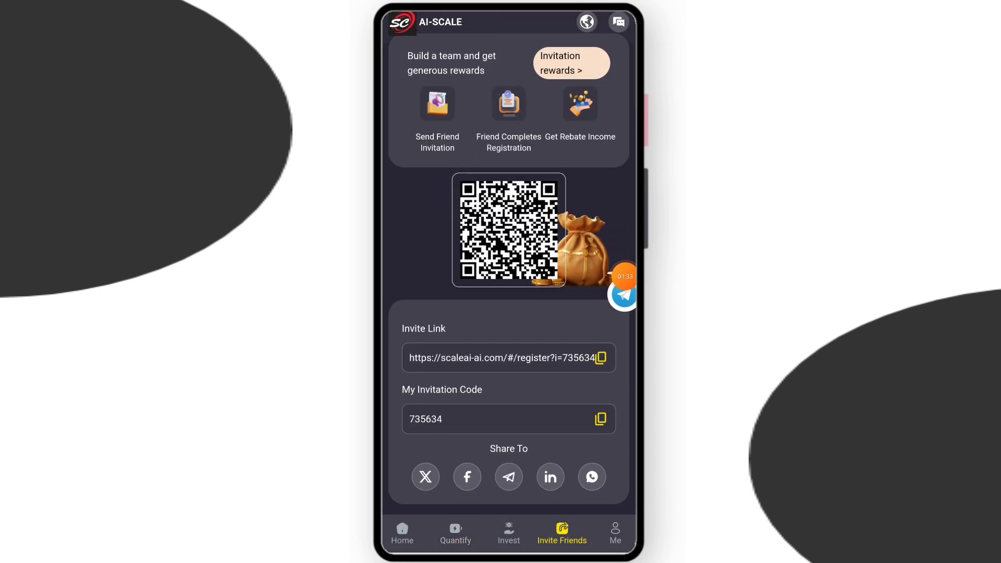
scroll(508, 274, up, 2)
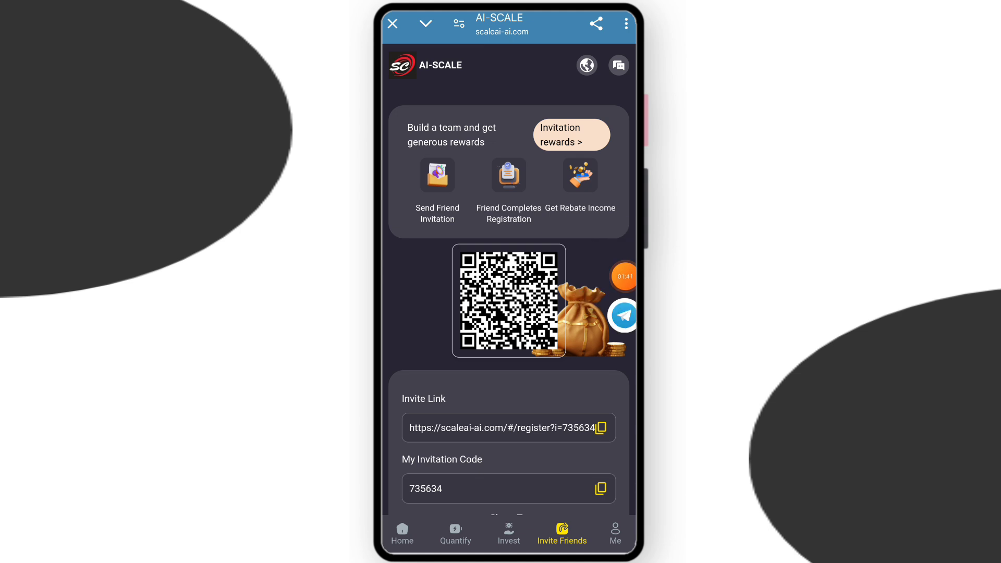
click(571, 135)
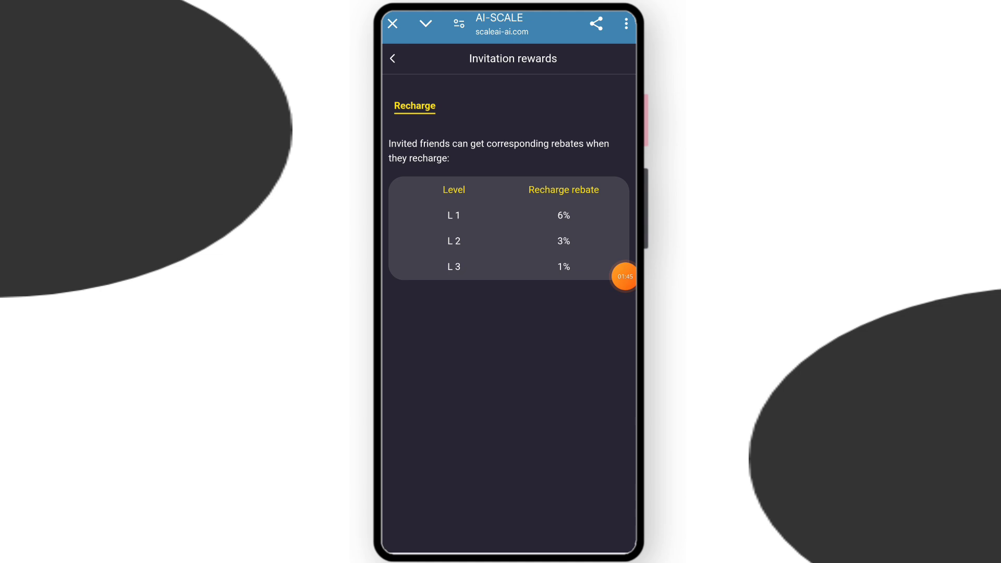
Submit a 1.2 USDT TRC20 withdrawal from the Me page's Withdraw form.
click(393, 58)
click(615, 534)
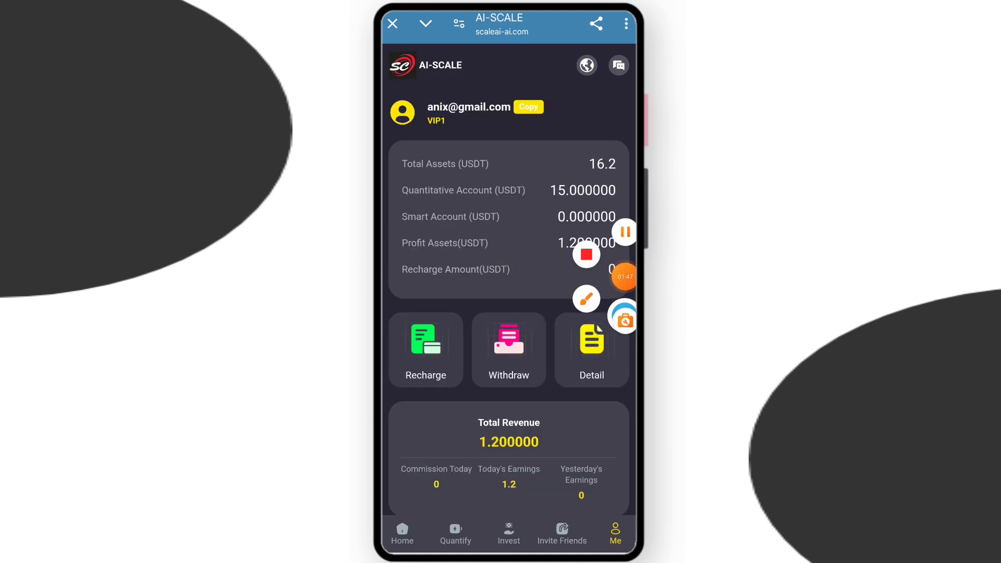
click(509, 347)
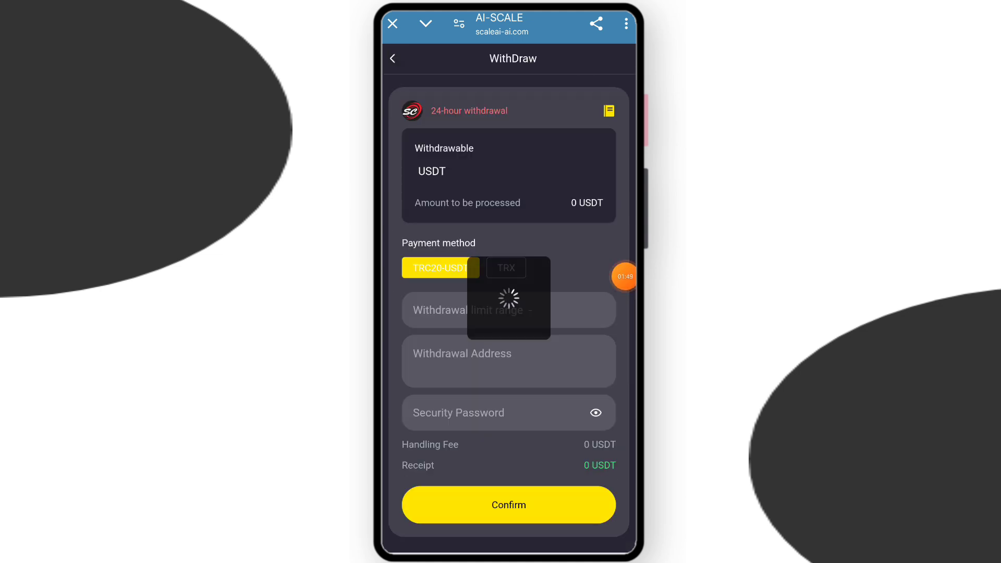
scroll(508, 313, down, 2)
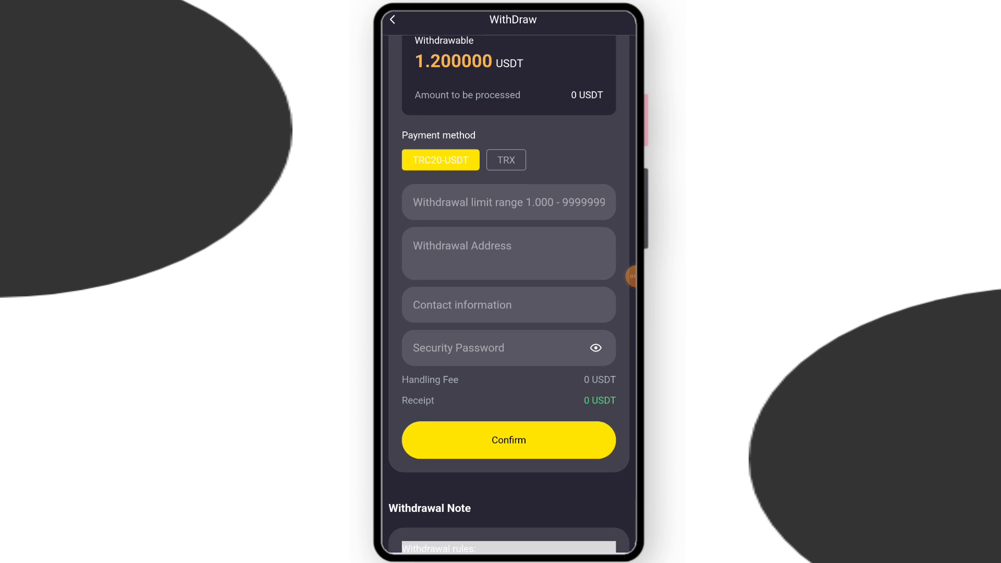
scroll(509, 282, up, 3)
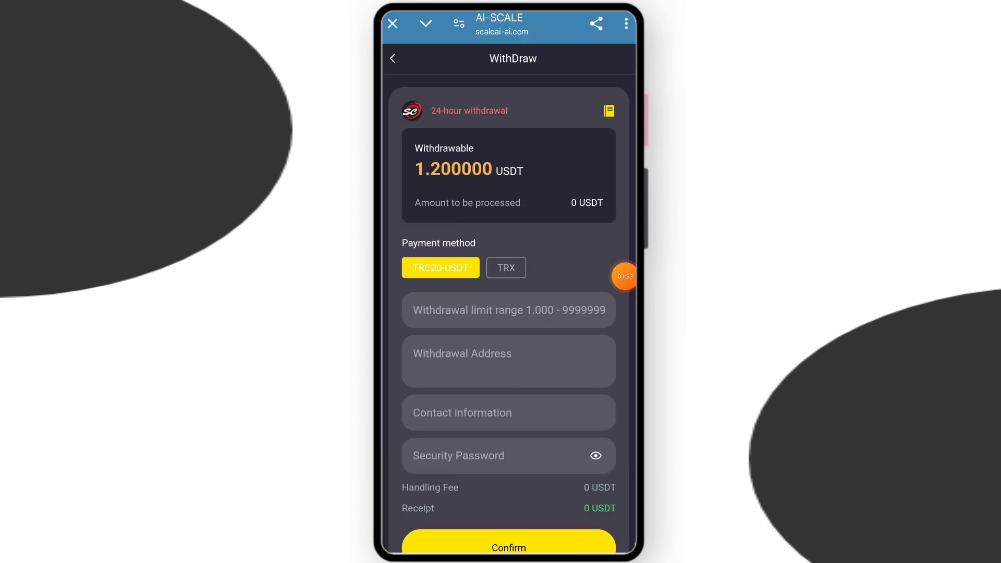
scroll(508, 313, down, 2)
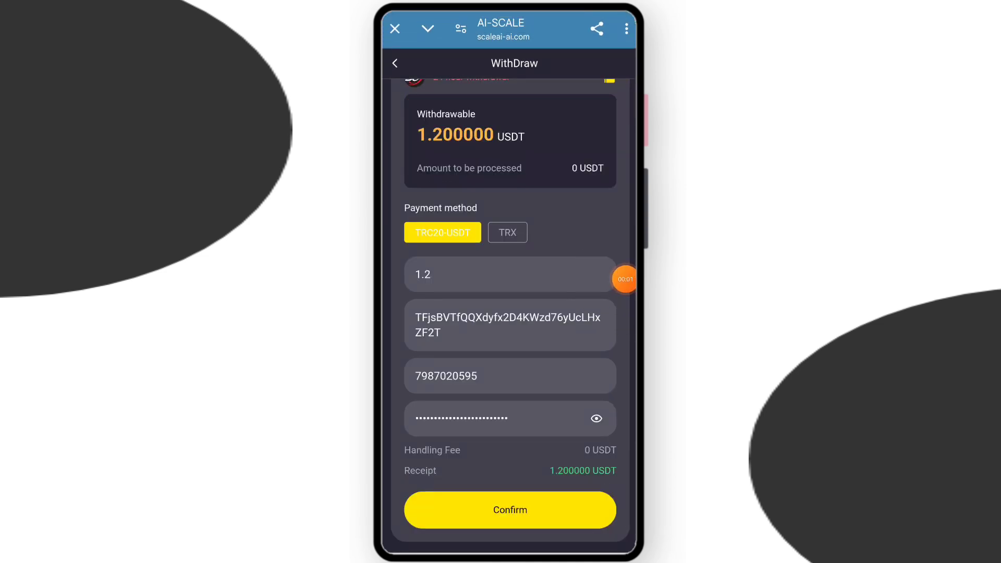
click(510, 510)
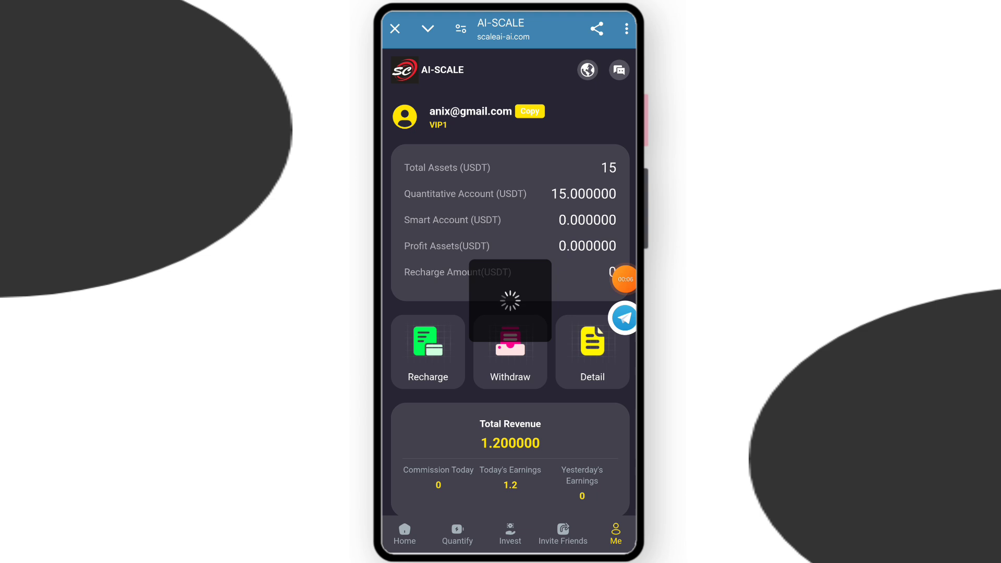
Browse the Financial records' Quantitative Account, Profit Assets and Smart Account tabs, ending on Profit Assets.
click(588, 70)
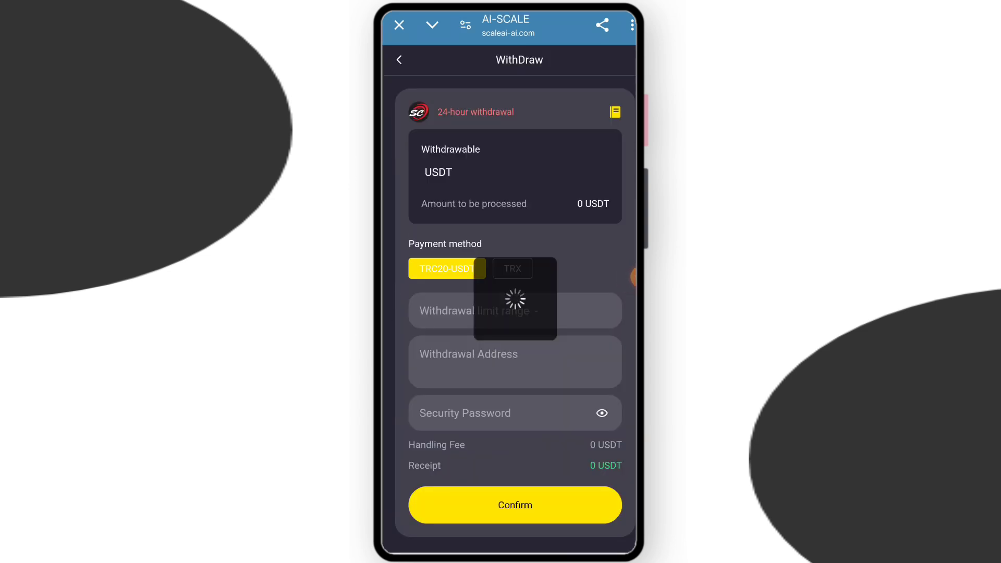
click(614, 112)
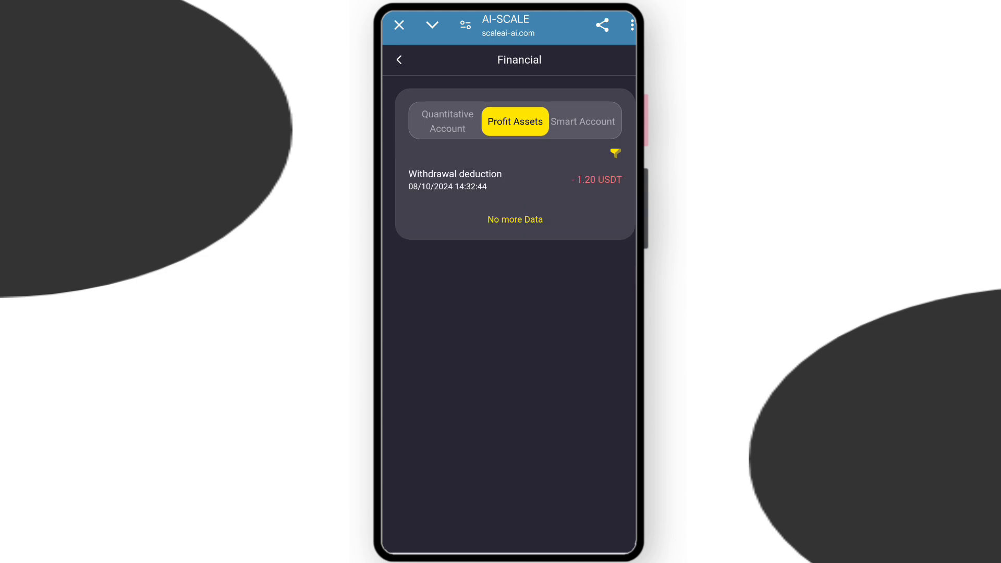
click(447, 122)
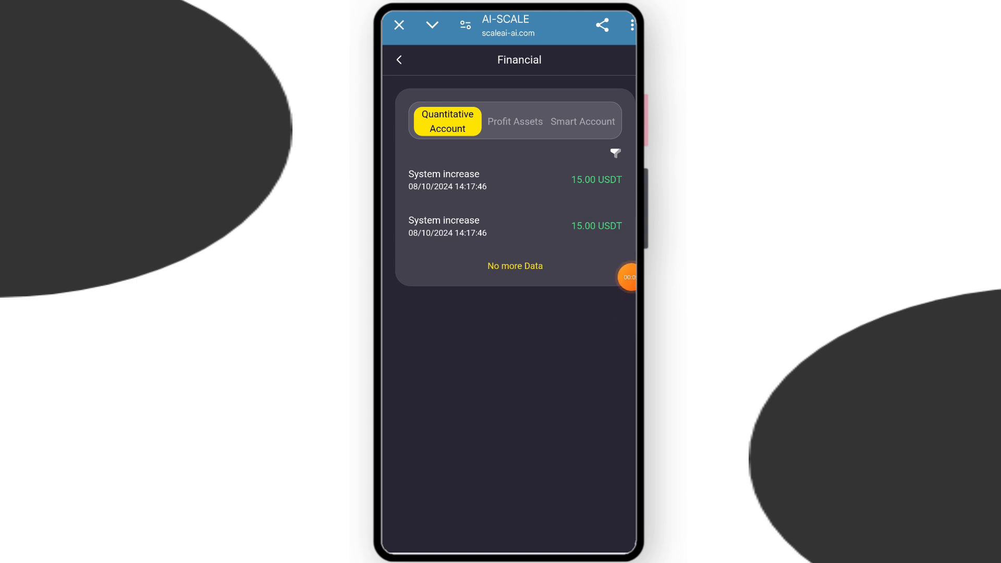
click(515, 121)
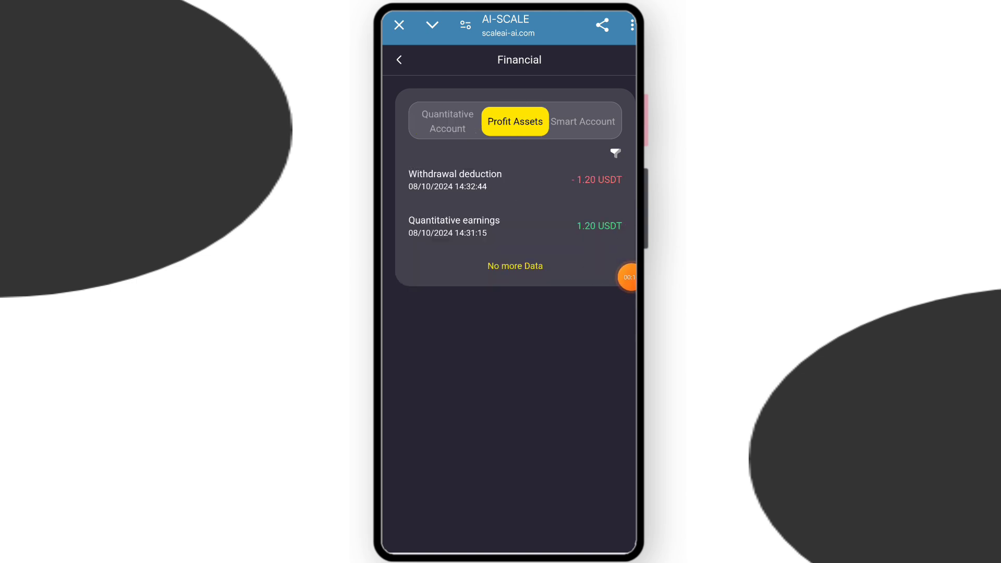
click(582, 121)
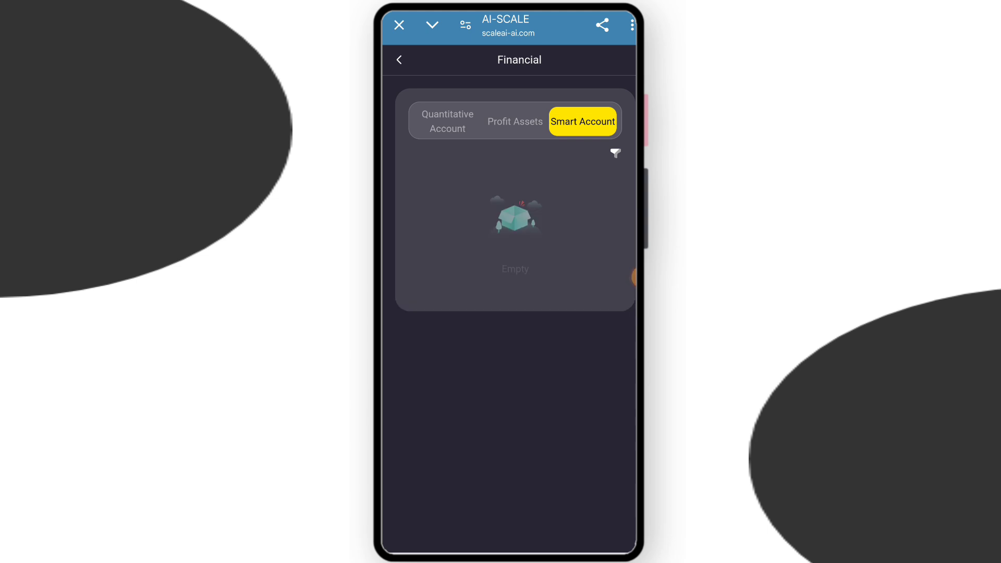
click(515, 121)
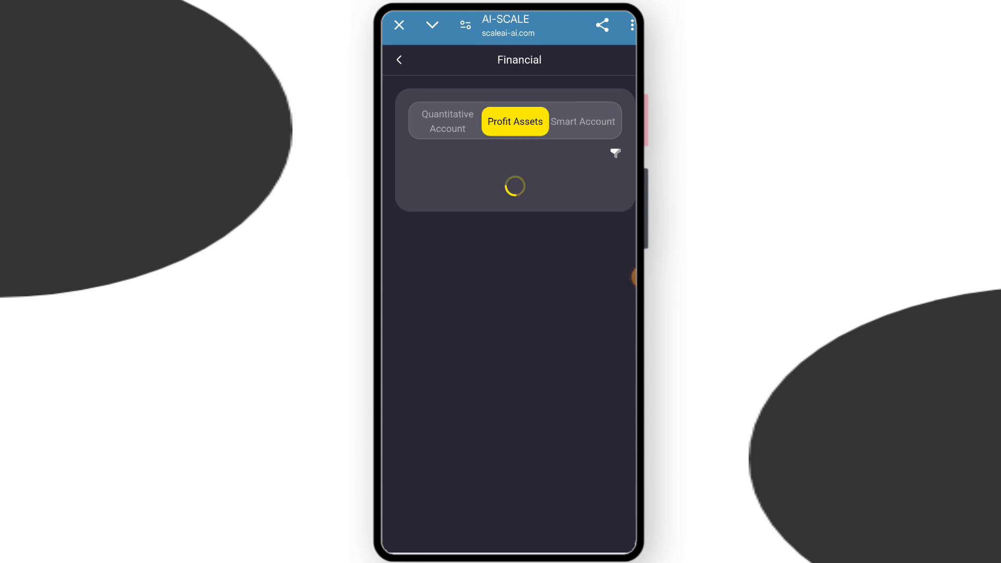